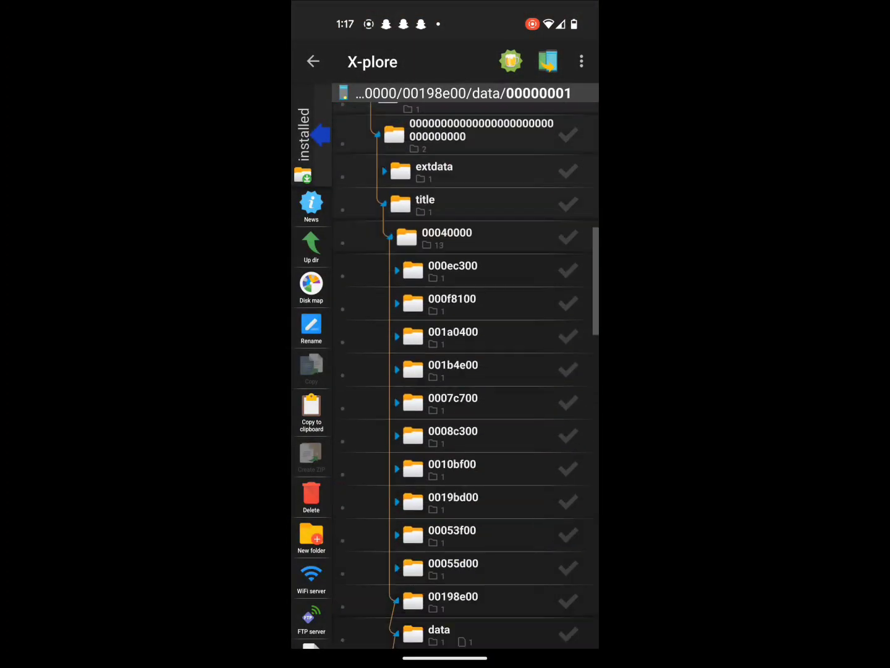
# - Go back up to the citra-emu folder in internal shared storage, collapse its expanded subfolders and look over its contents
pyautogui.scroll(15, 466, 370)
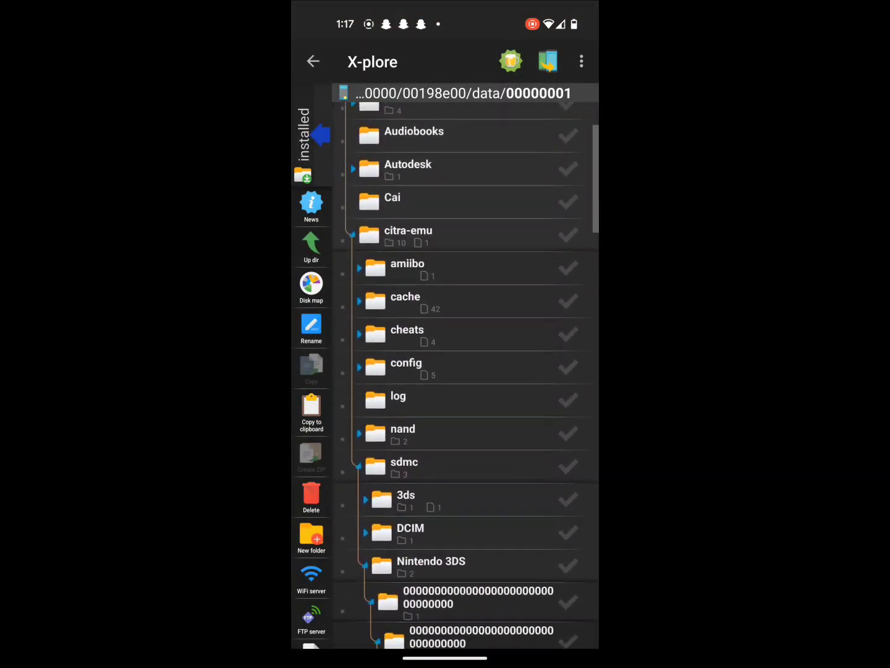
pyautogui.scroll(3, 465, 371)
pyautogui.click(408, 347)
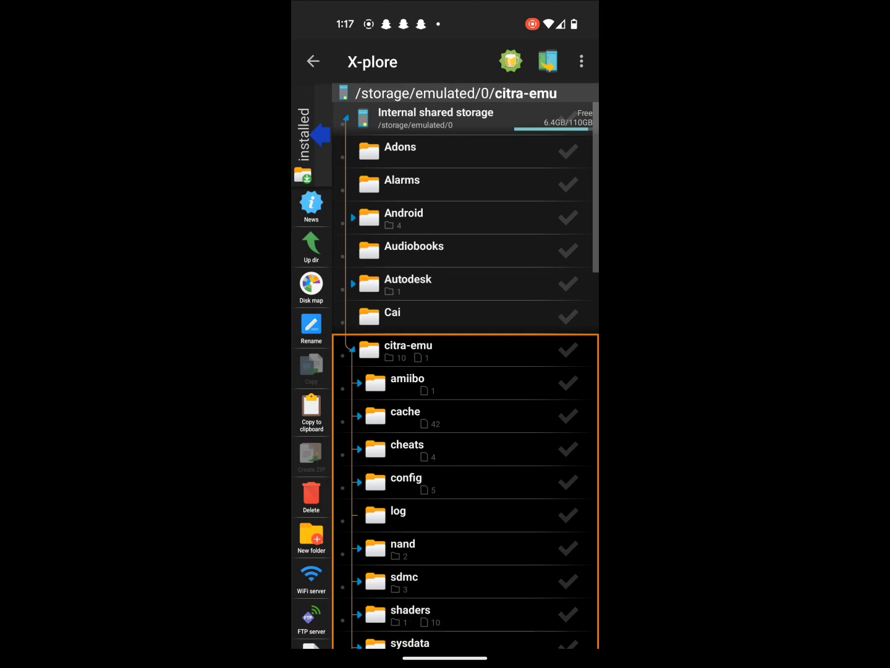
pyautogui.scroll(-2, 465, 371)
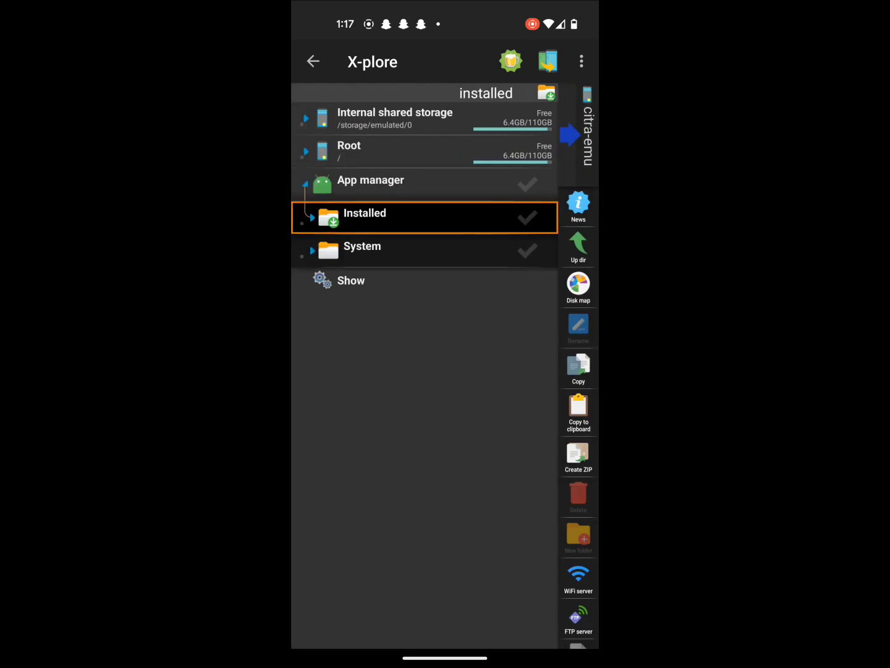
pyautogui.scroll(-2, 466, 371)
pyautogui.scroll(-2, 465, 370)
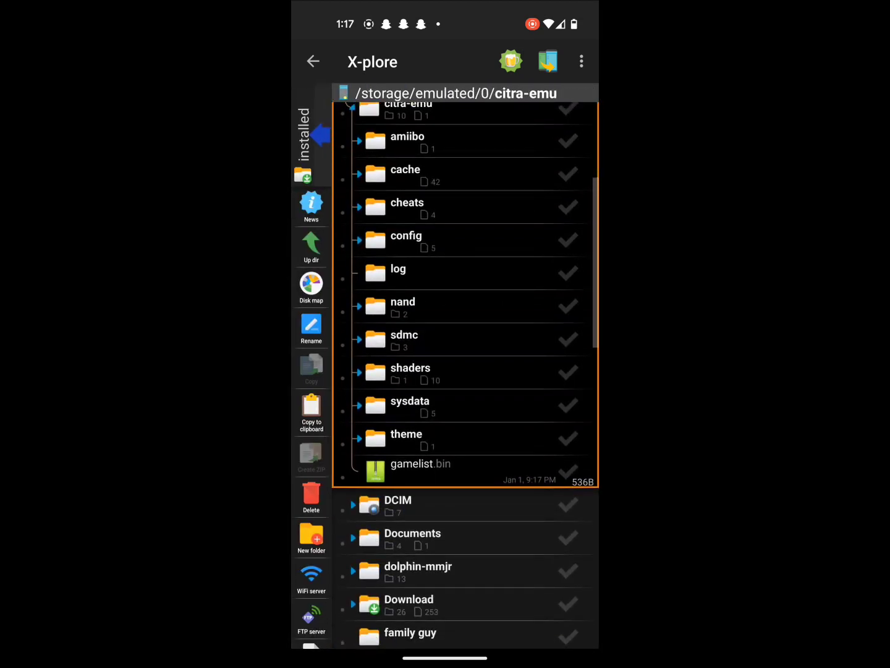
pyautogui.scroll(4, 464, 371)
pyautogui.scroll(-2, 465, 371)
pyautogui.scroll(2, 465, 371)
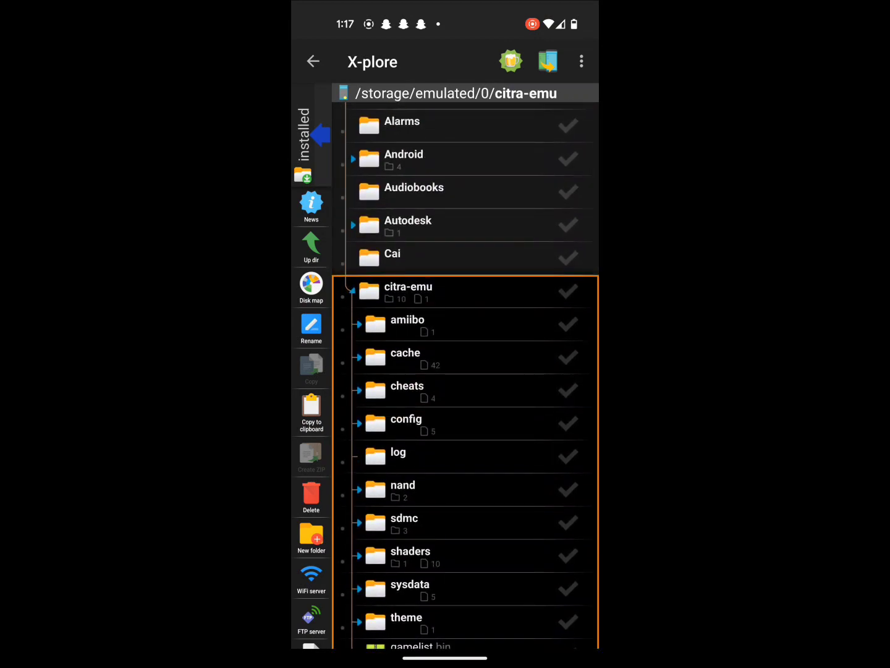
pyautogui.scroll(-2, 465, 371)
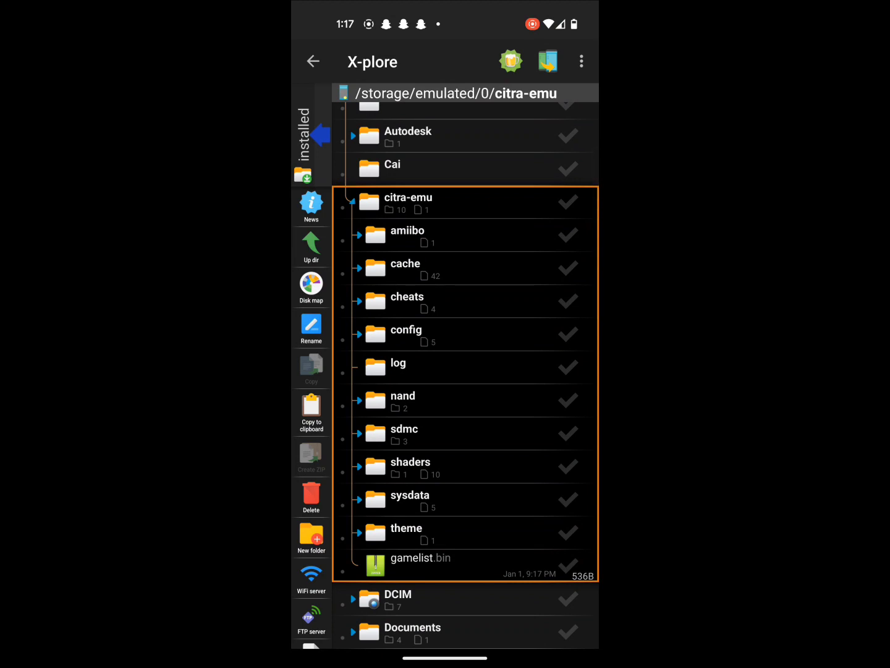
# - Inside citra-emu, expand sdmc, Nintendo 3DS and the two nested folders named with zeros
pyautogui.click(404, 432)
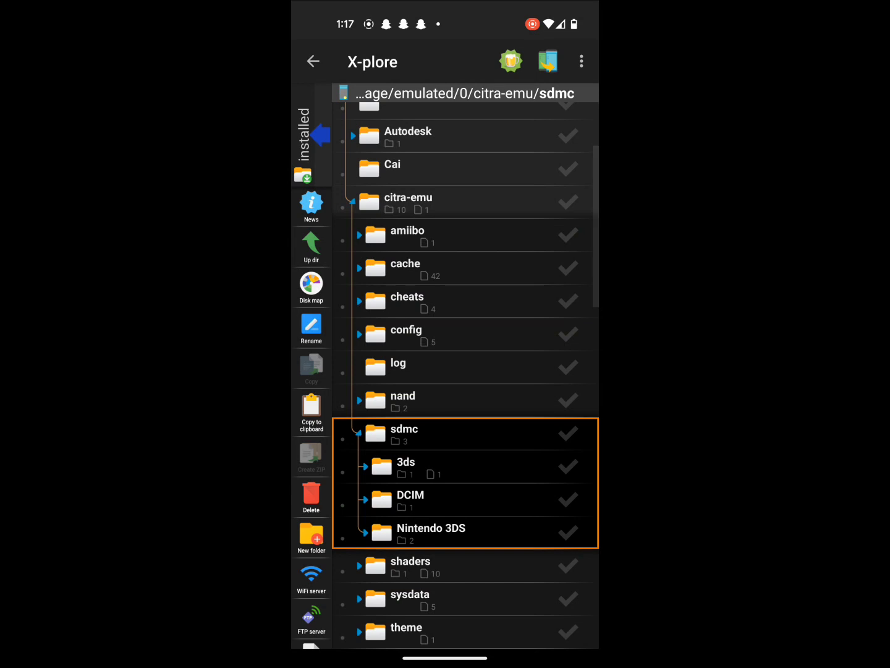
pyautogui.click(431, 531)
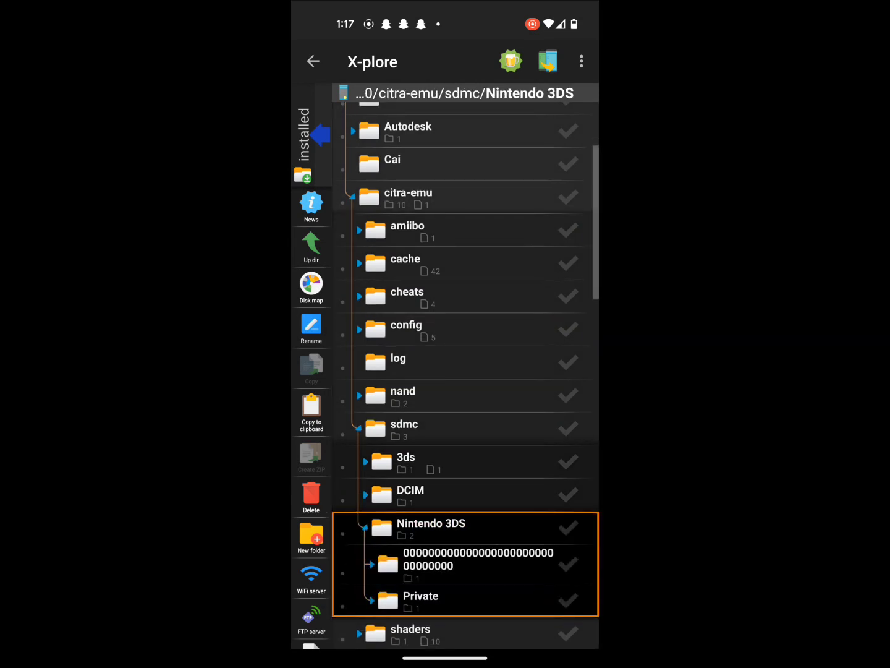
pyautogui.click(477, 559)
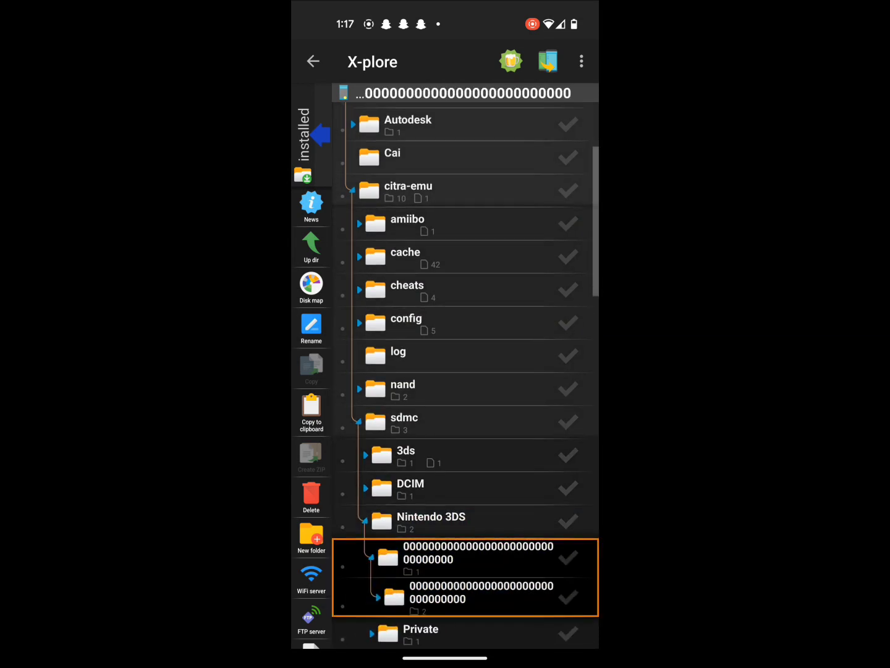
pyautogui.click(482, 532)
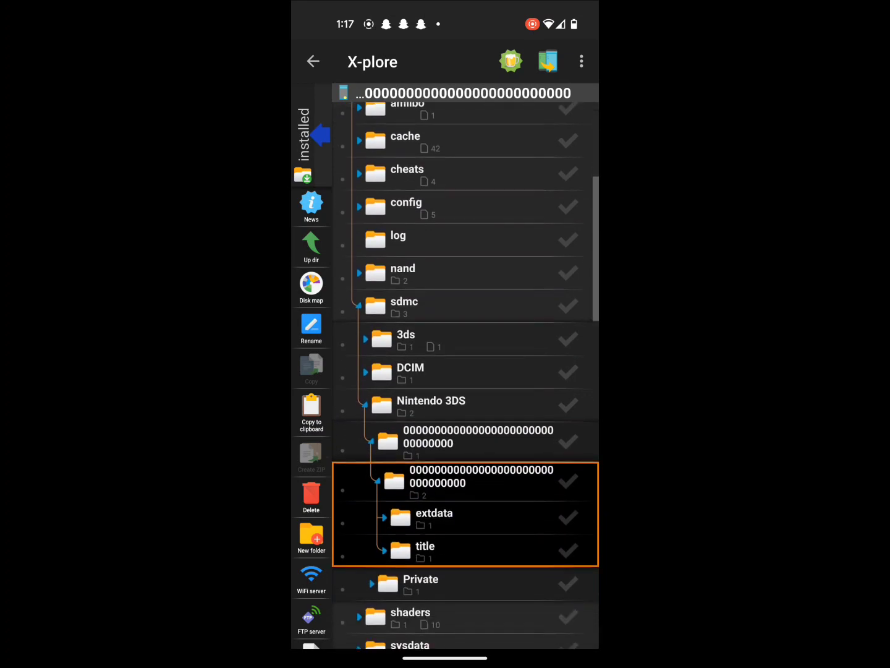
# - Expand title, 00040000, 00198e00, data and 00000001 to reach the game's save files
pyautogui.click(425, 547)
pyautogui.click(447, 582)
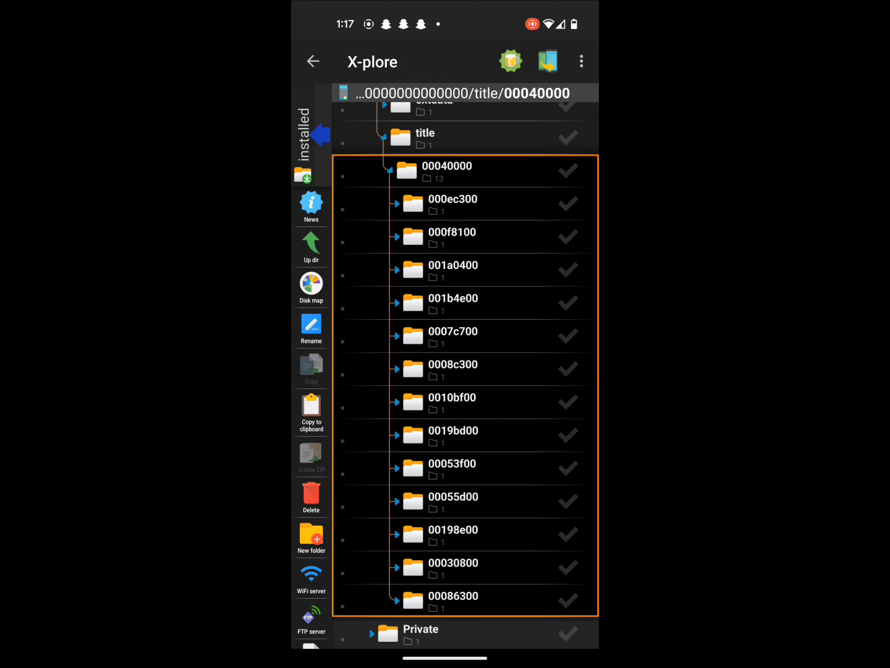
pyautogui.click(433, 536)
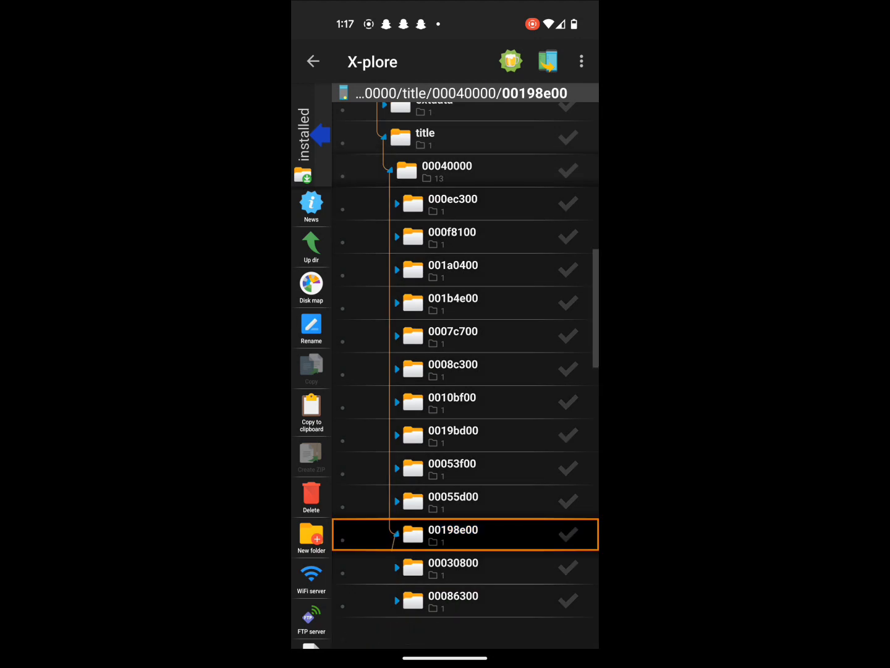
pyautogui.click(439, 563)
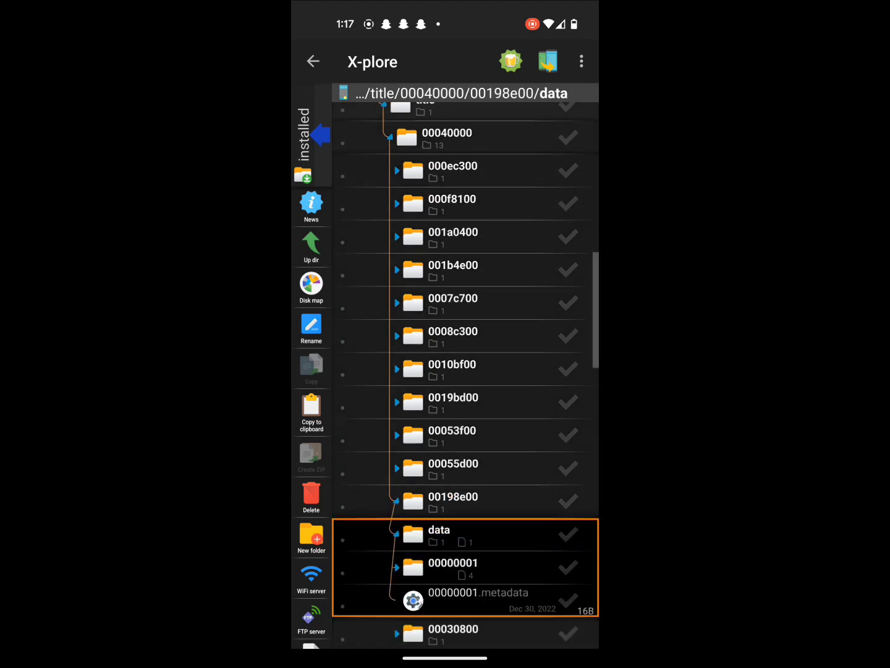
pyautogui.click(454, 564)
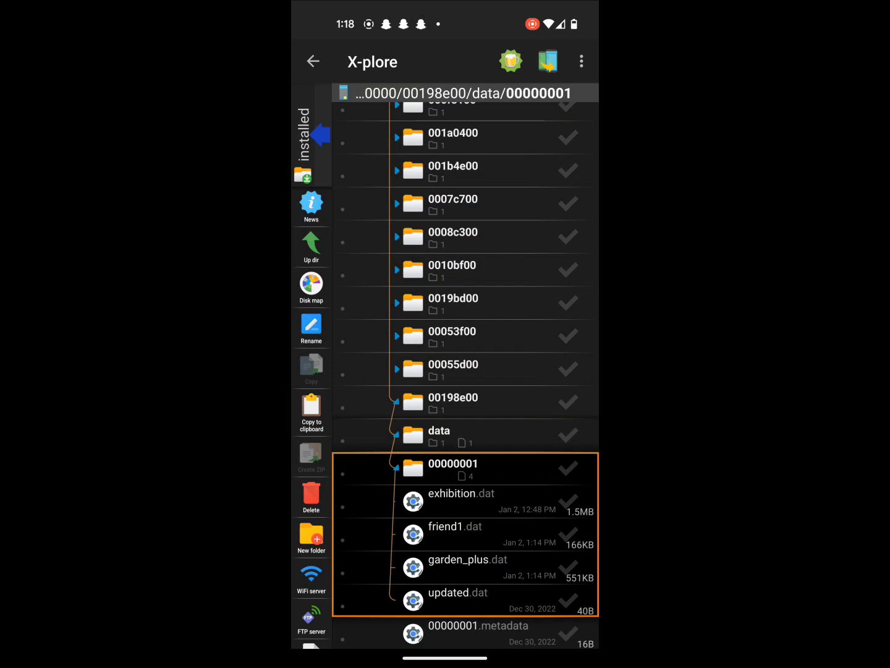
# - Share the garden_plus.dat save file to the computer with Nearby Share
pyautogui.click(457, 567)
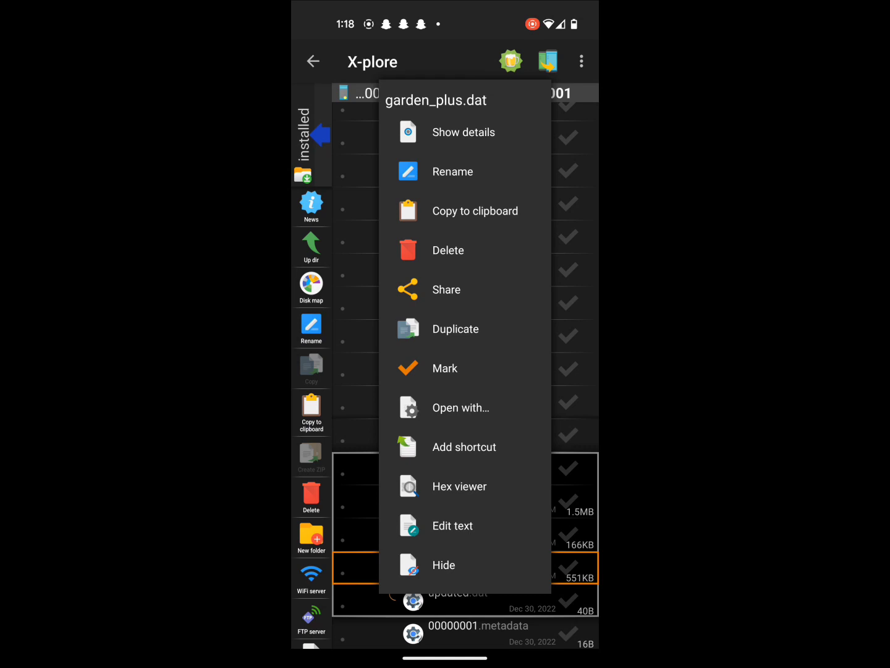
pyautogui.click(446, 289)
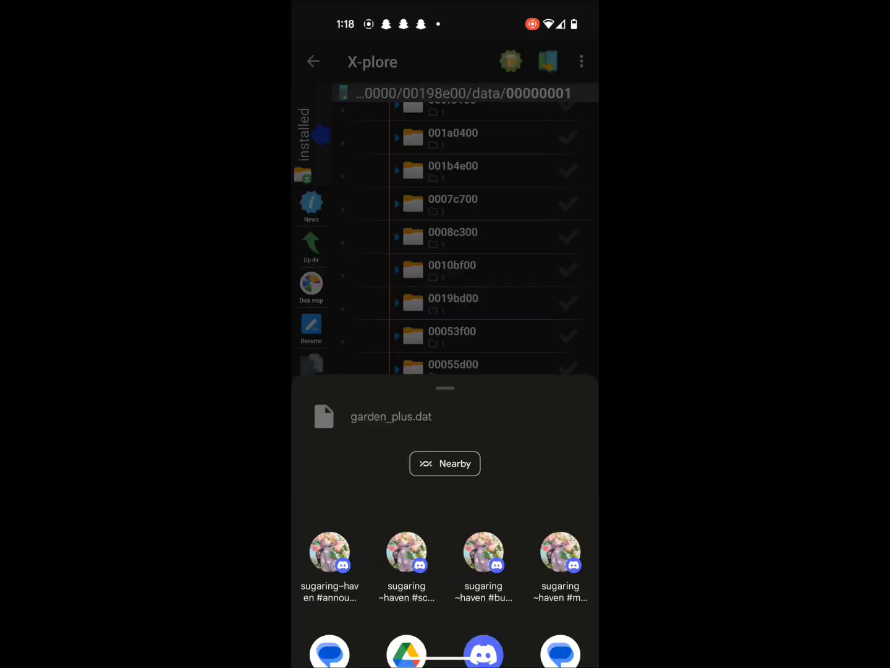
pyautogui.click(445, 393)
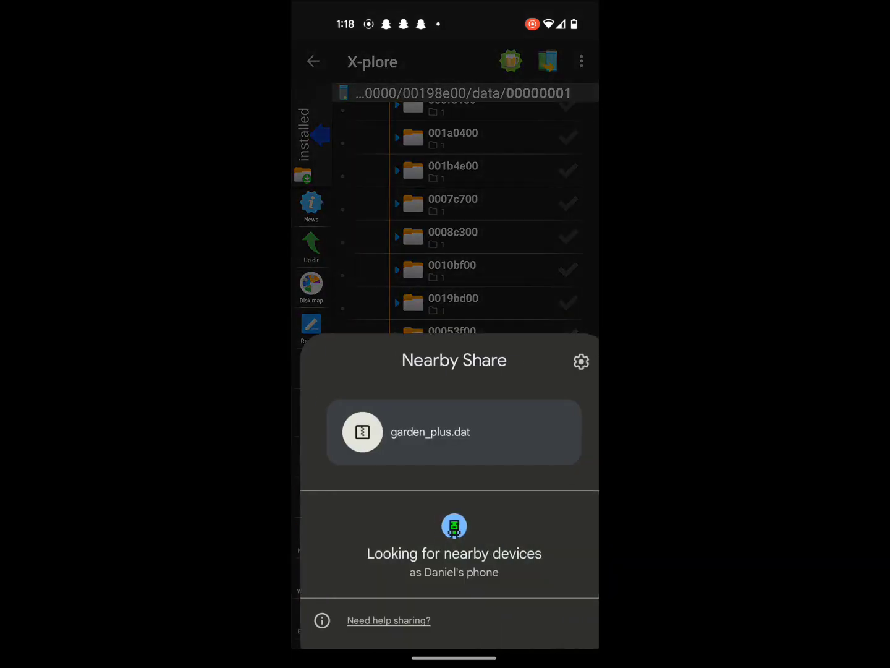
pyautogui.click(338, 527)
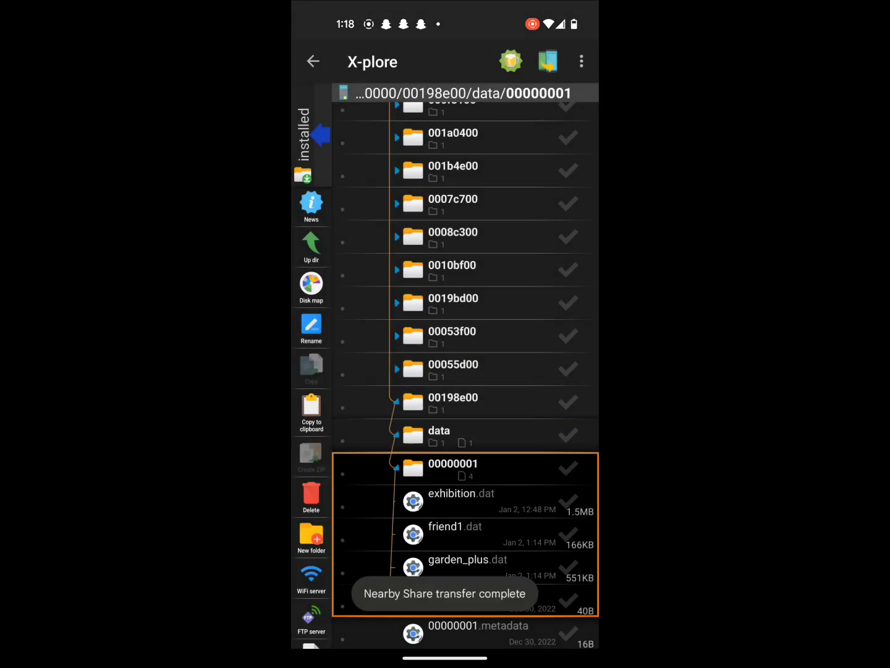
pyautogui.moveTo(445, 6); pyautogui.dragTo(445, 371)
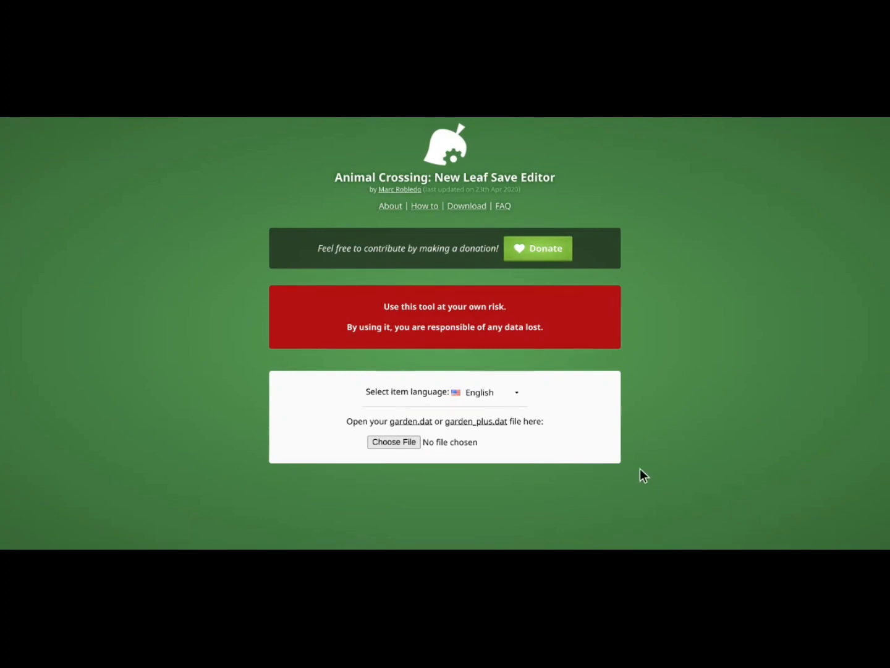
# - Switch to the Animal Crossing: New Leaf Save Editor, load the garden_plus.dat file and look over the town map page
pyautogui.click(413, 442)
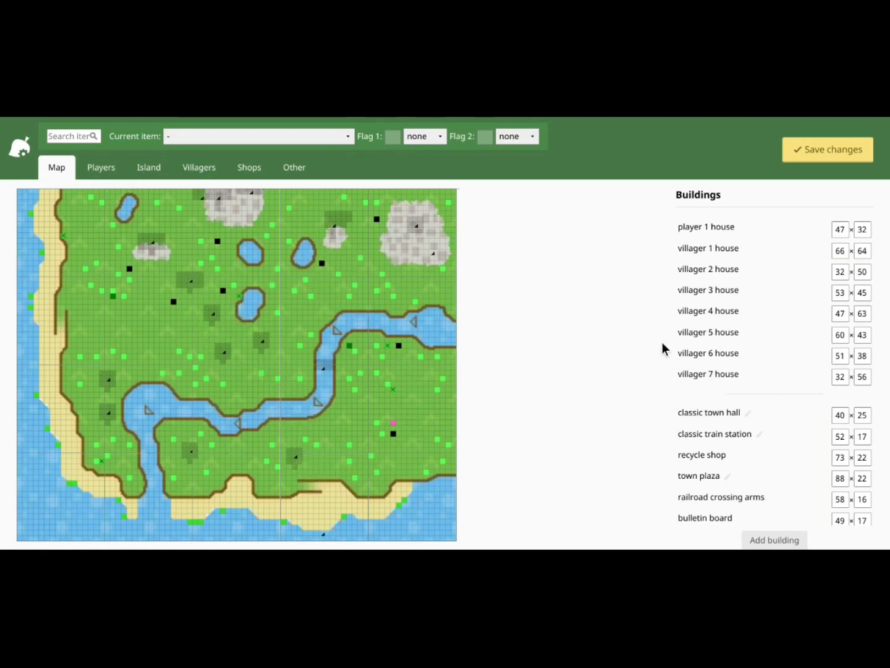
pyautogui.scroll(-4, 664, 347)
pyautogui.scroll(4, 662, 342)
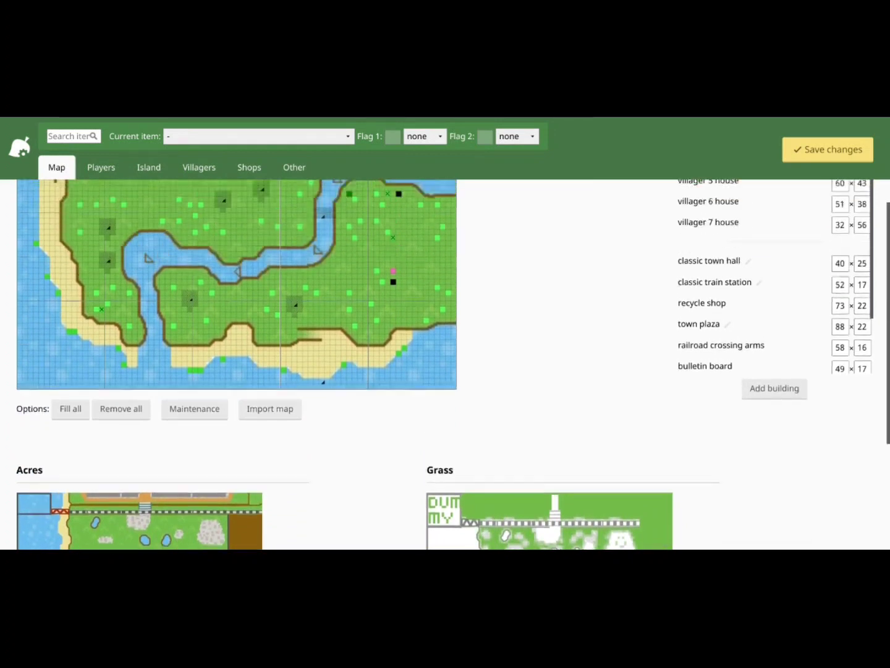
pyautogui.click(84, 137)
pyautogui.write('fro')
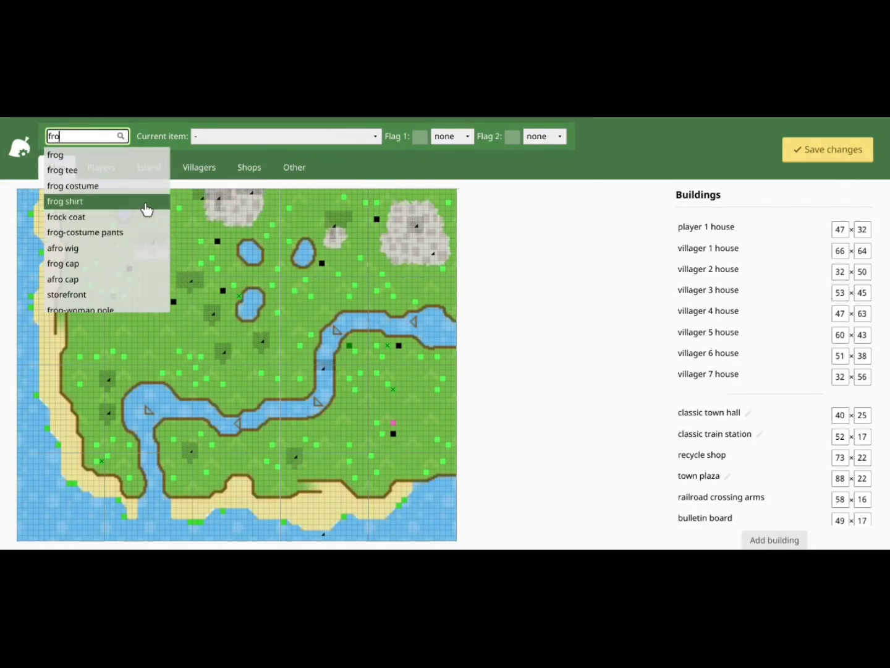
pyautogui.write('gy')
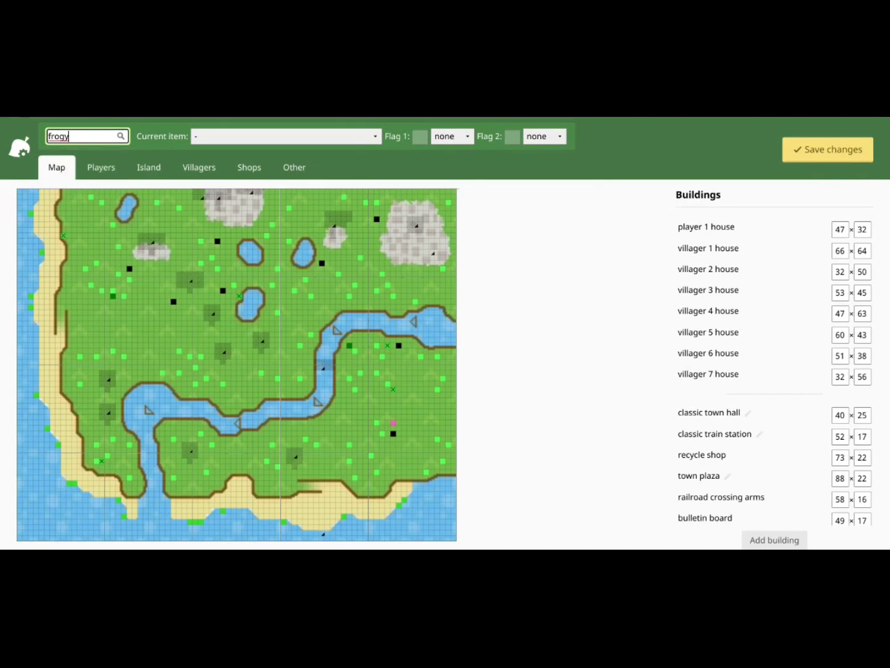
pyautogui.press('BackSpace')
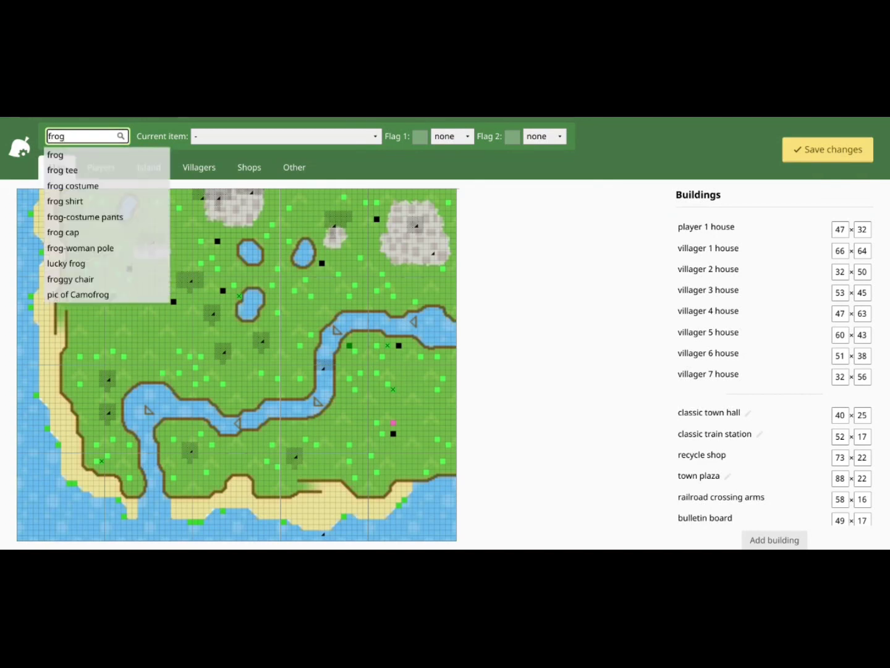
pyautogui.write('c')
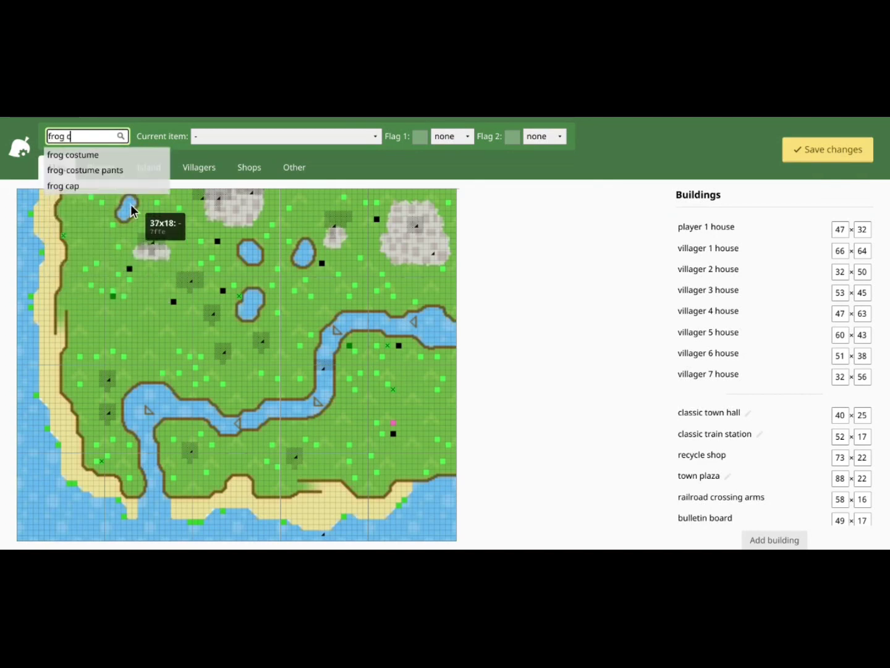
pyautogui.press('BackSpace')
pyautogui.press('BackSpace')
pyautogui.press('BackSpace')
pyautogui.press('BackSpace')
pyautogui.press('BackSpace')
pyautogui.press('BackSpace')
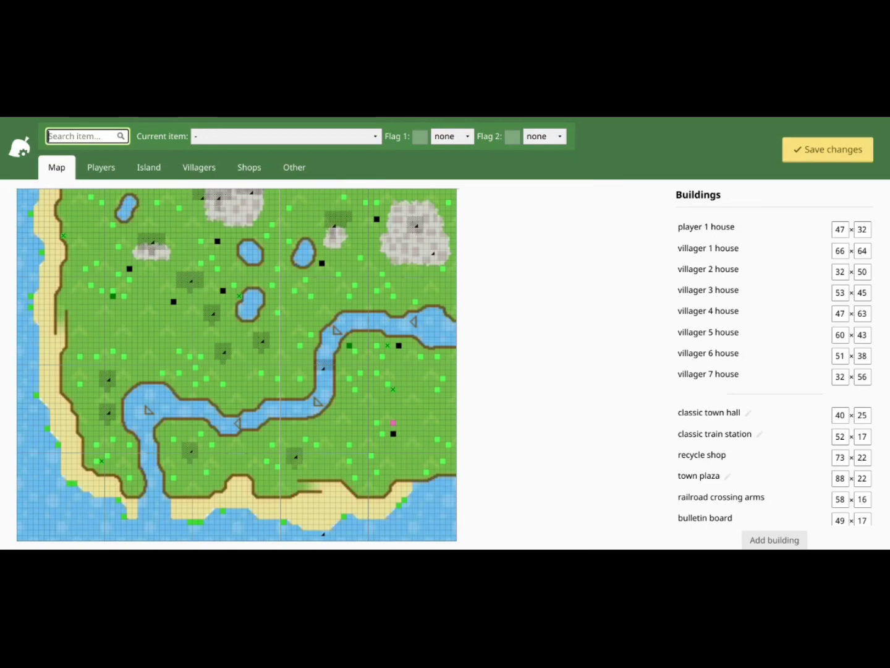
# - Search the items for "cherr", choose cherry as the current item and place three cherries side by side on the grass west of the central pond
pyautogui.write('ch')
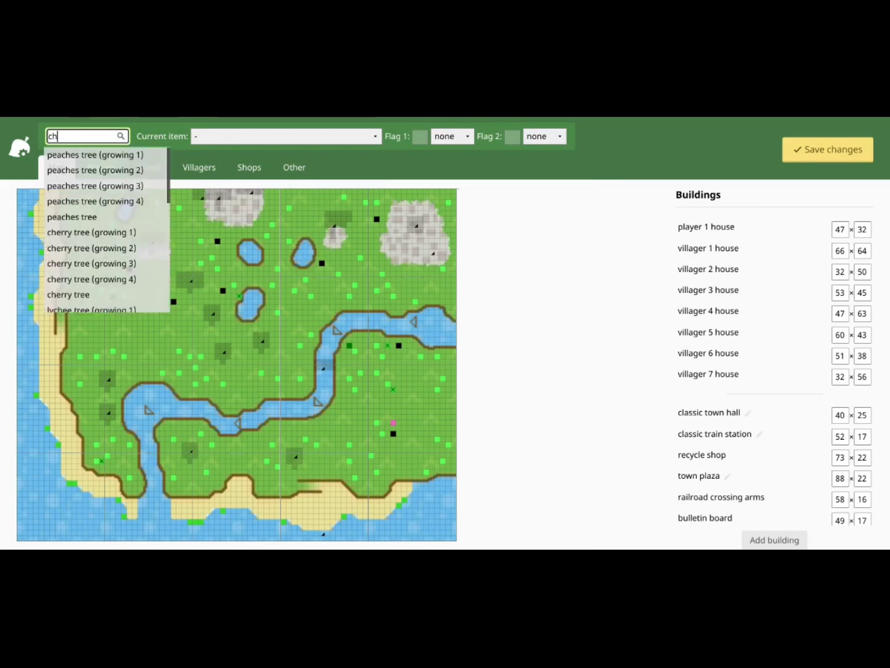
pyautogui.write('err')
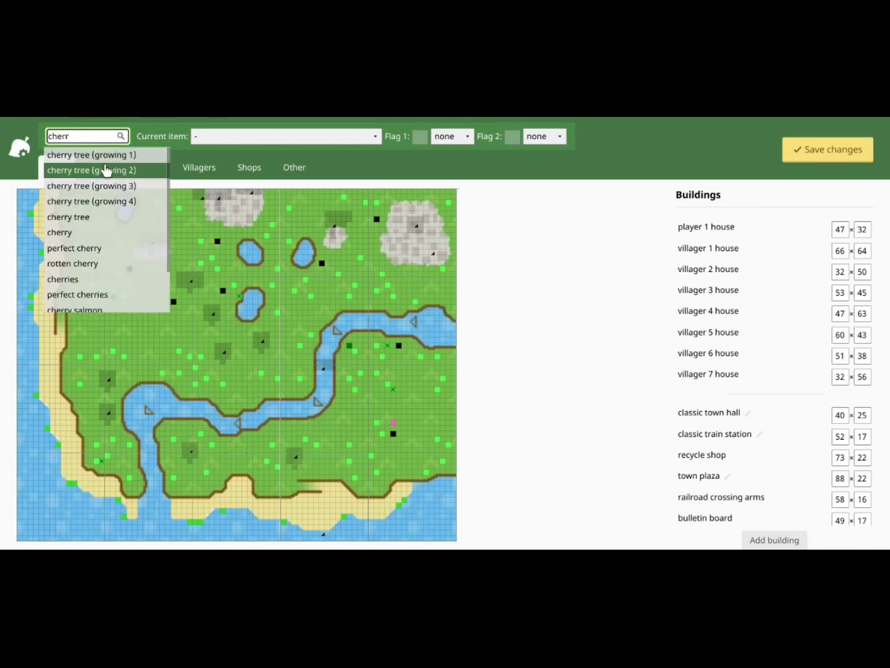
pyautogui.click(92, 234)
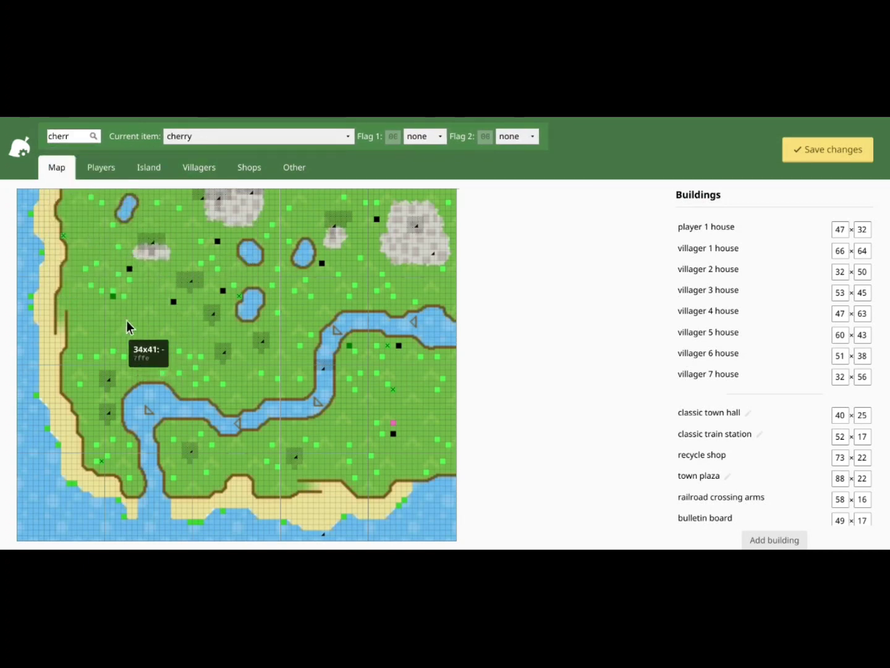
pyautogui.click(185, 305)
pyautogui.click(190, 304)
pyautogui.click(195, 307)
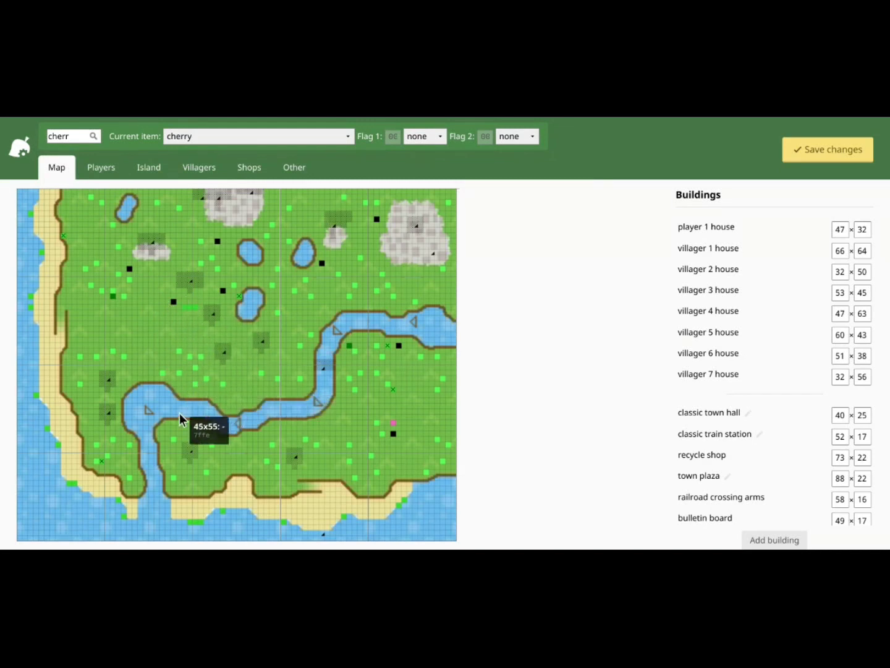
# - Open the player data and examine the first player's appearance, money, island medals, MEOW coupons and cheat options
pyautogui.click(111, 169)
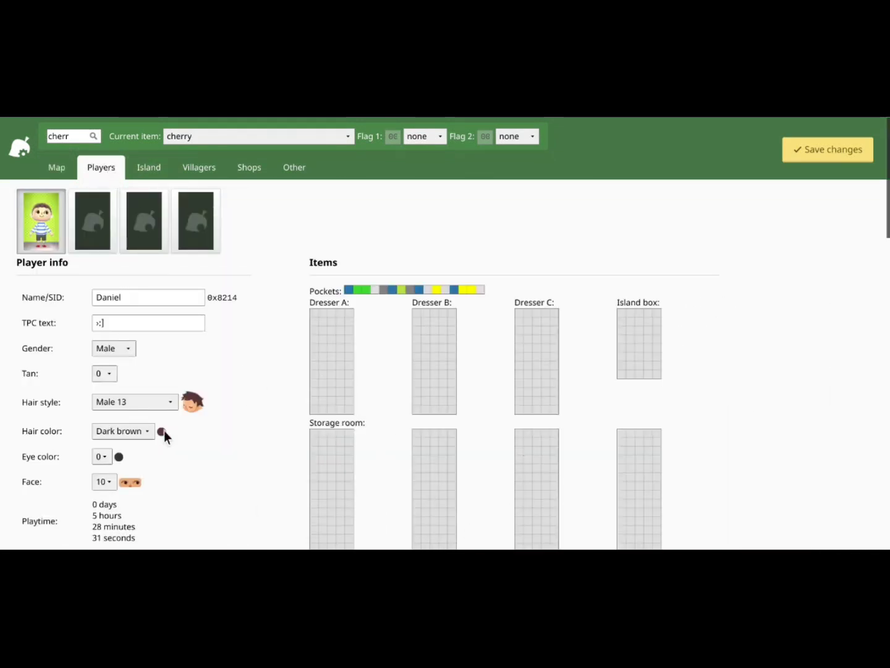
pyautogui.scroll(-3, 256, 368)
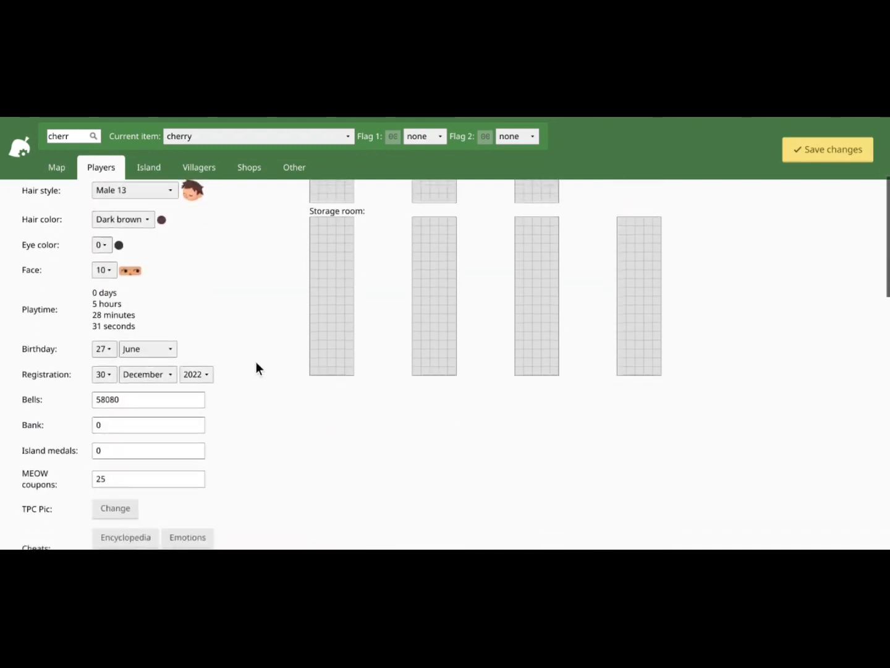
pyautogui.scroll(2, 256, 369)
pyautogui.scroll(-2, 256, 362)
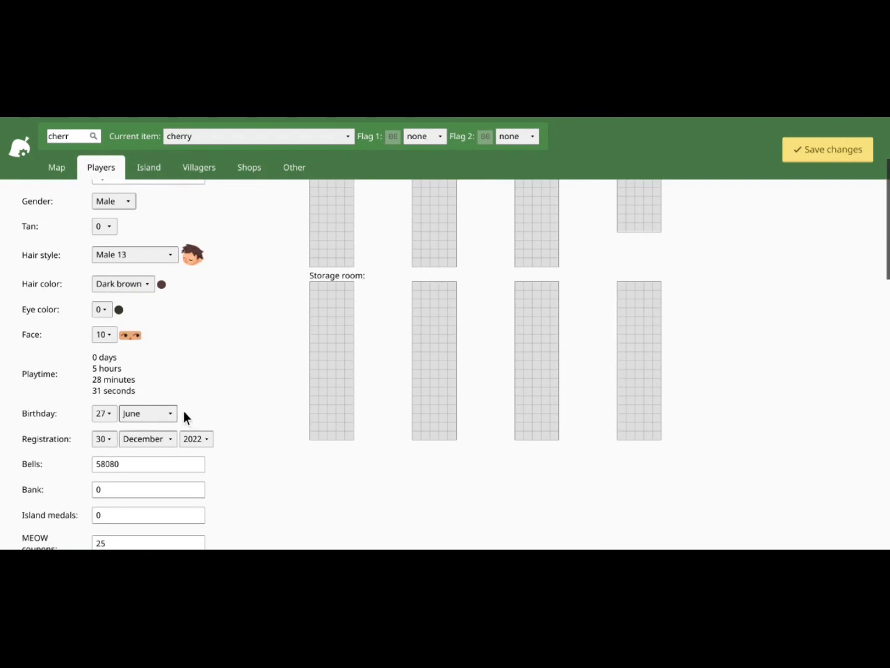
pyautogui.scroll(-1, 208, 355)
pyautogui.scroll(-2, 207, 353)
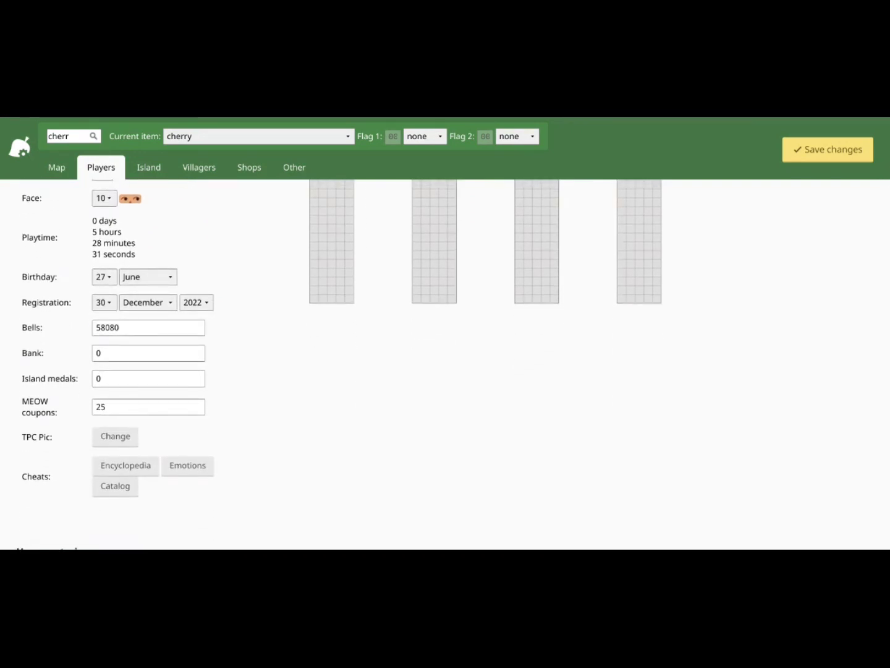
pyautogui.scroll(-1, 366, 364)
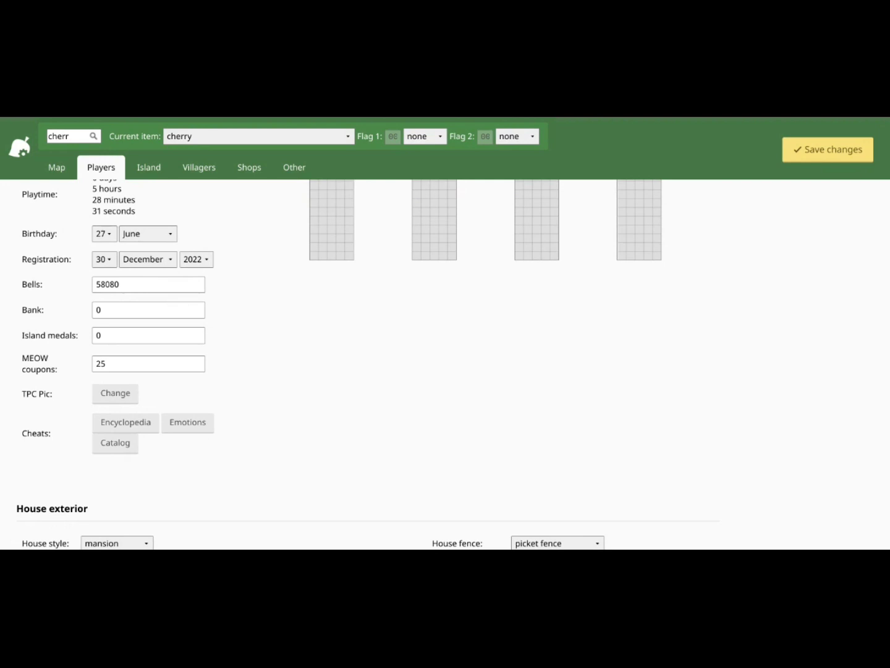
# - Examine the first player's house exterior options, patterns and badges, and look over the island's map, acres and buildings
pyautogui.scroll(-5, 453, 363)
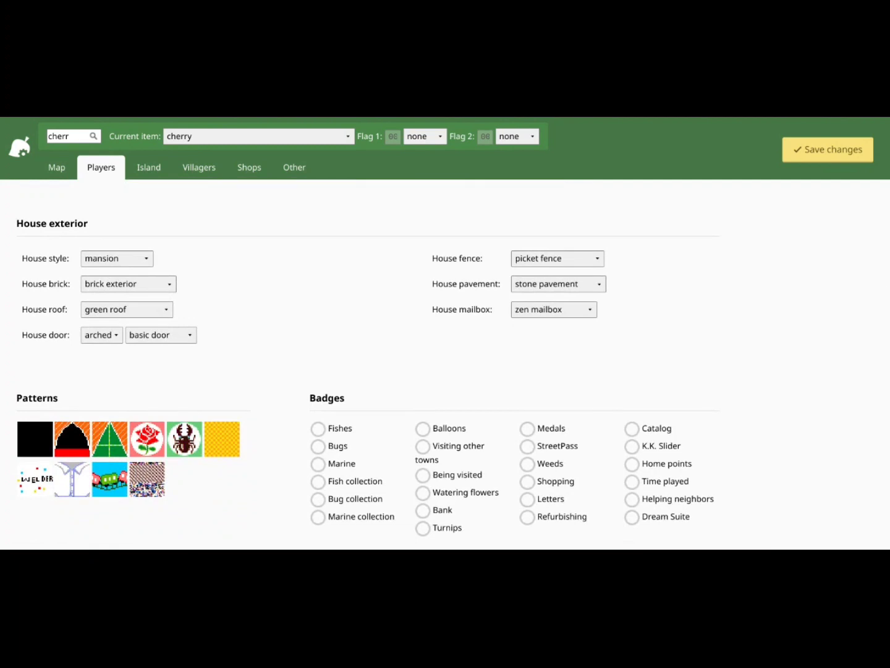
pyautogui.click(143, 310)
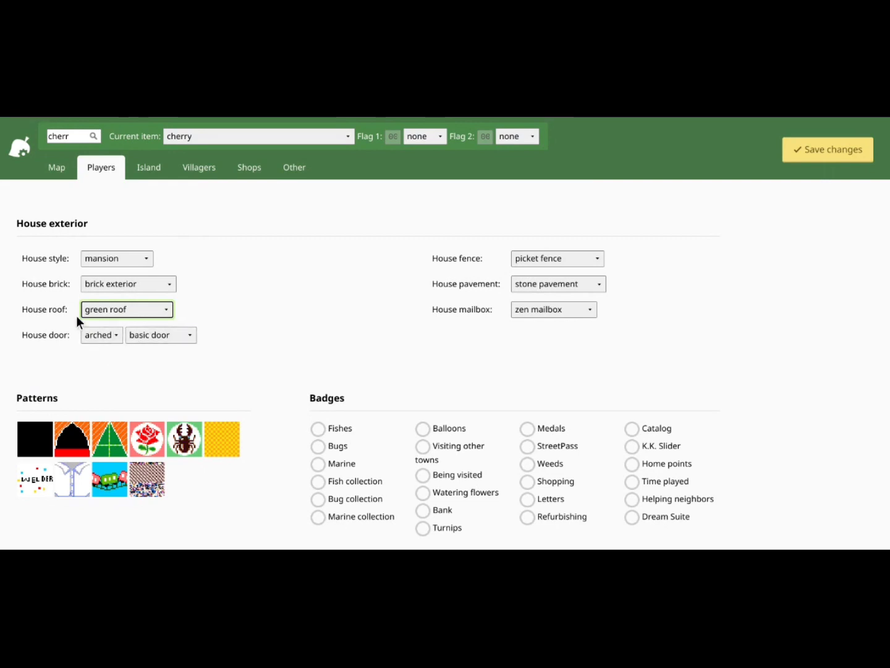
pyautogui.click(109, 258)
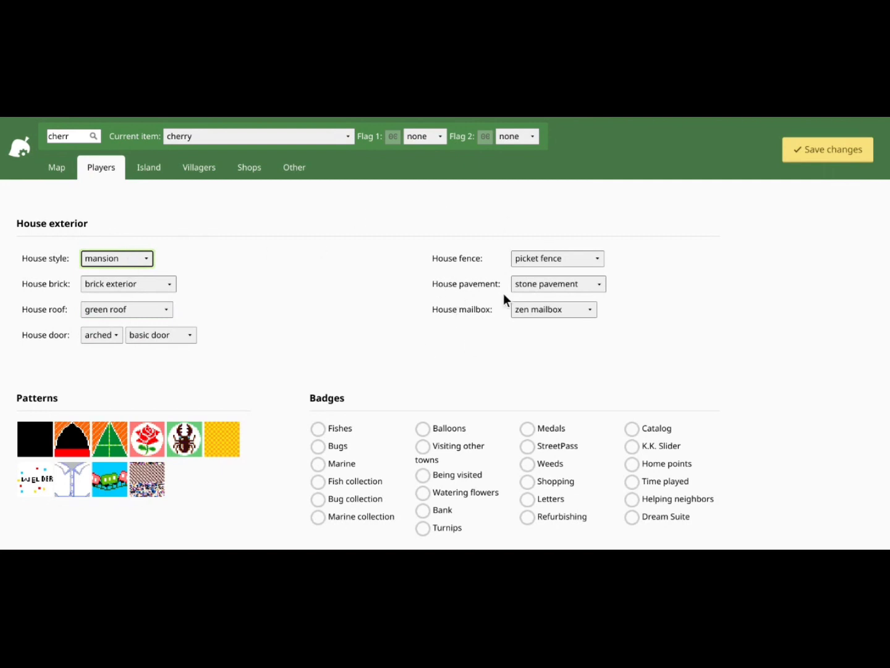
pyautogui.scroll(8, 427, 288)
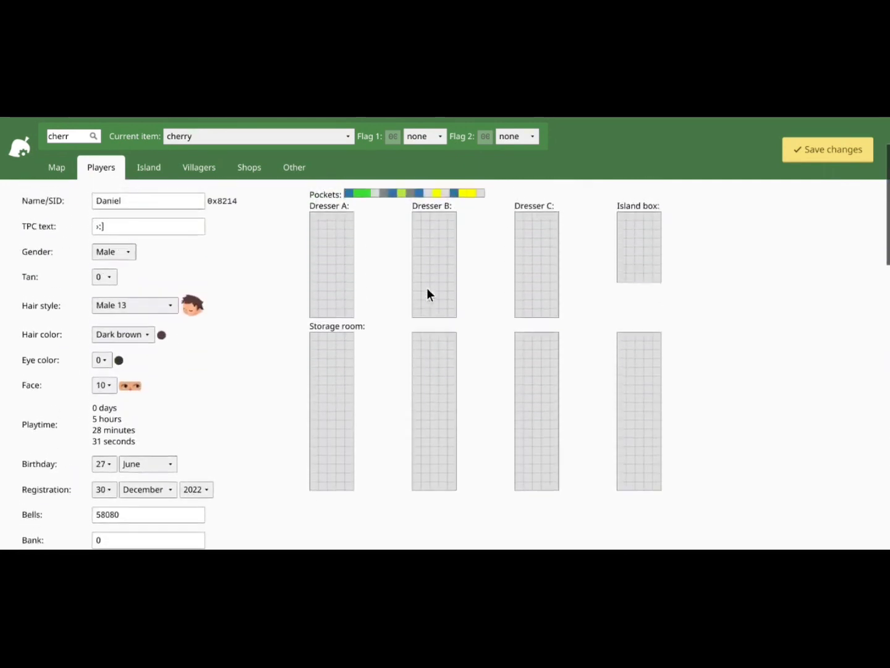
pyautogui.scroll(-8, 427, 288)
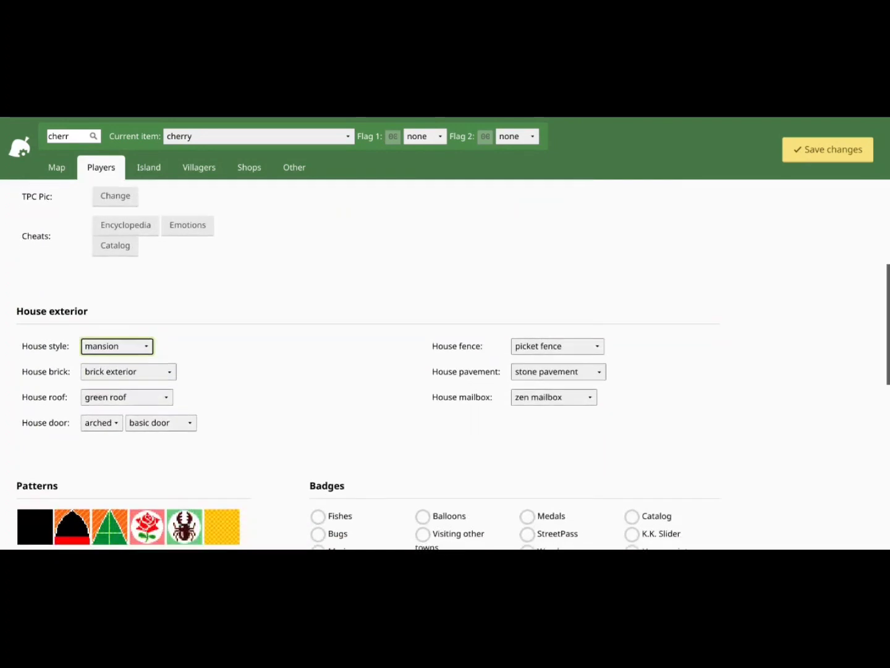
pyautogui.click(546, 402)
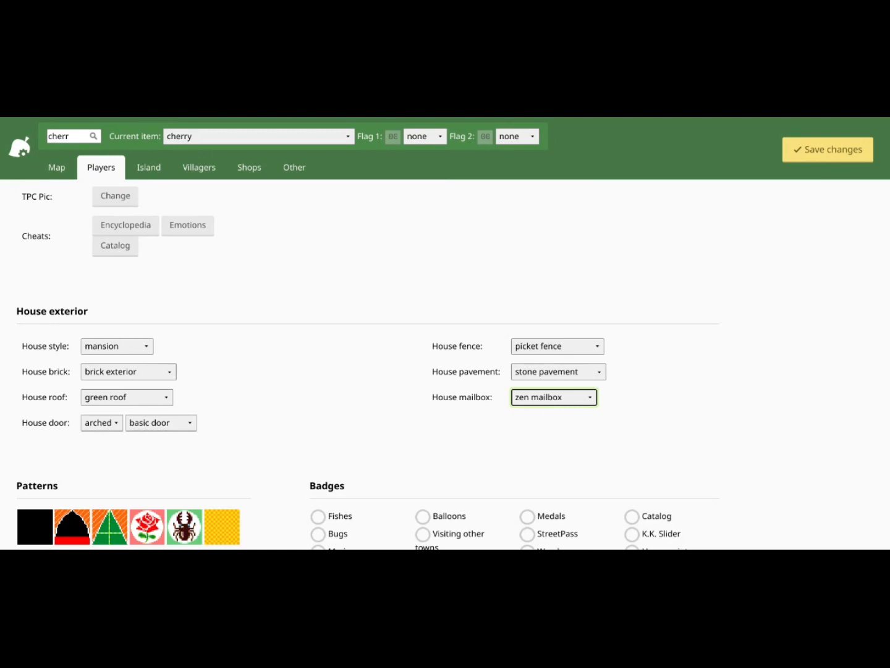
pyautogui.press('Down')
pyautogui.click(150, 170)
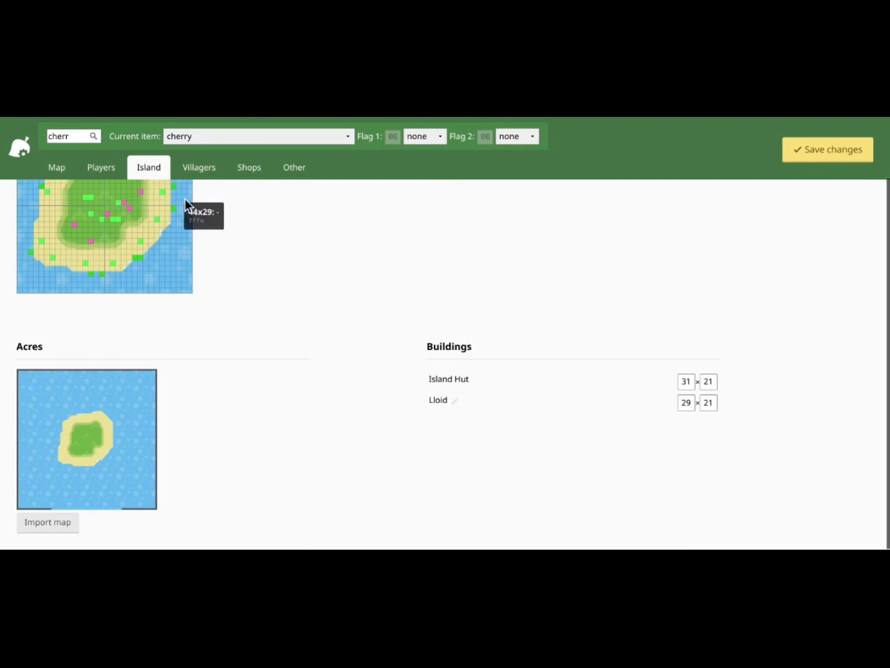
pyautogui.scroll(2, 309, 315)
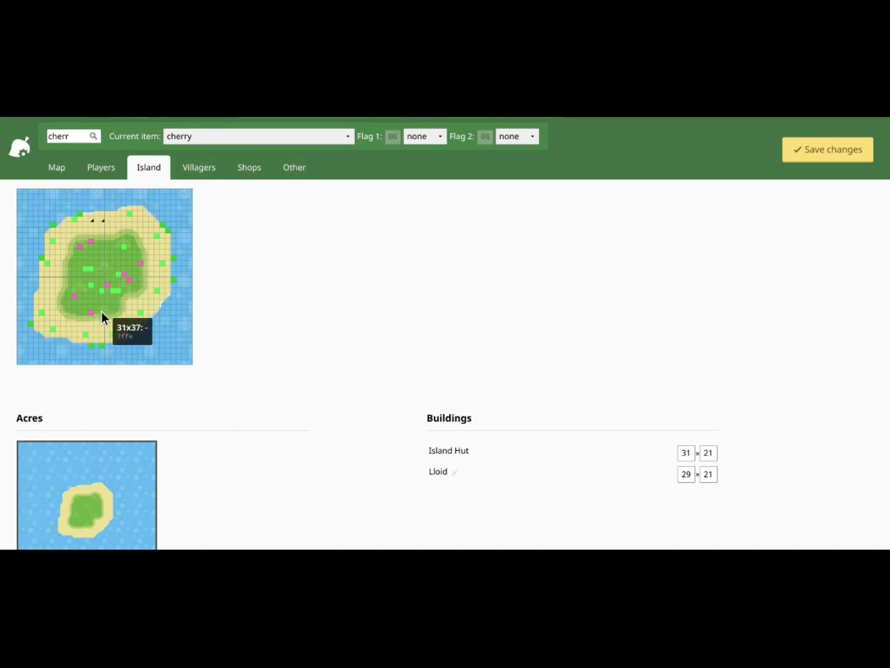
# - Preview Snake and Kiki as replacements for the villager Gaston, and replace him with Tangy using default villager data
pyautogui.click(197, 168)
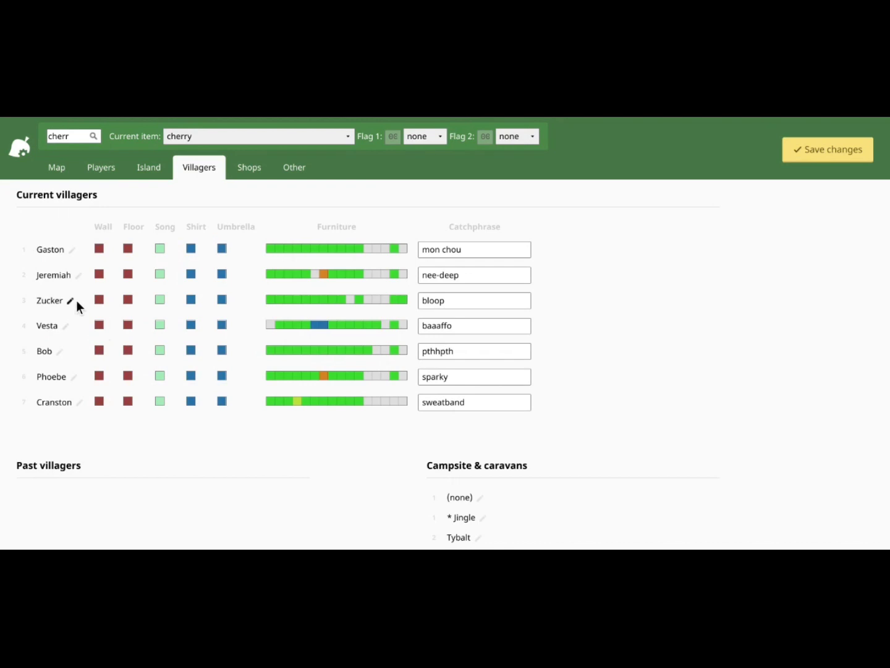
pyautogui.click(73, 250)
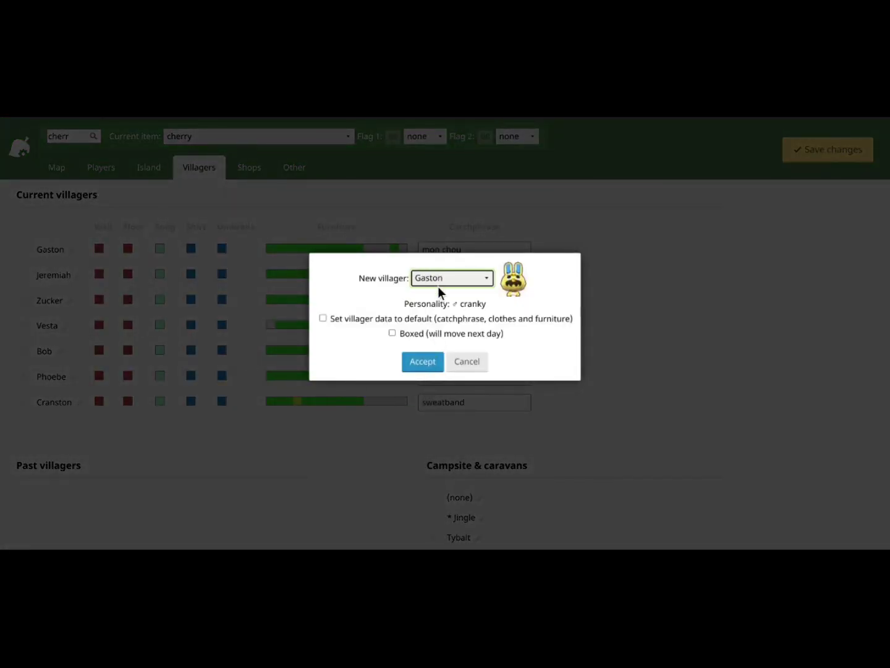
pyautogui.write('snake')
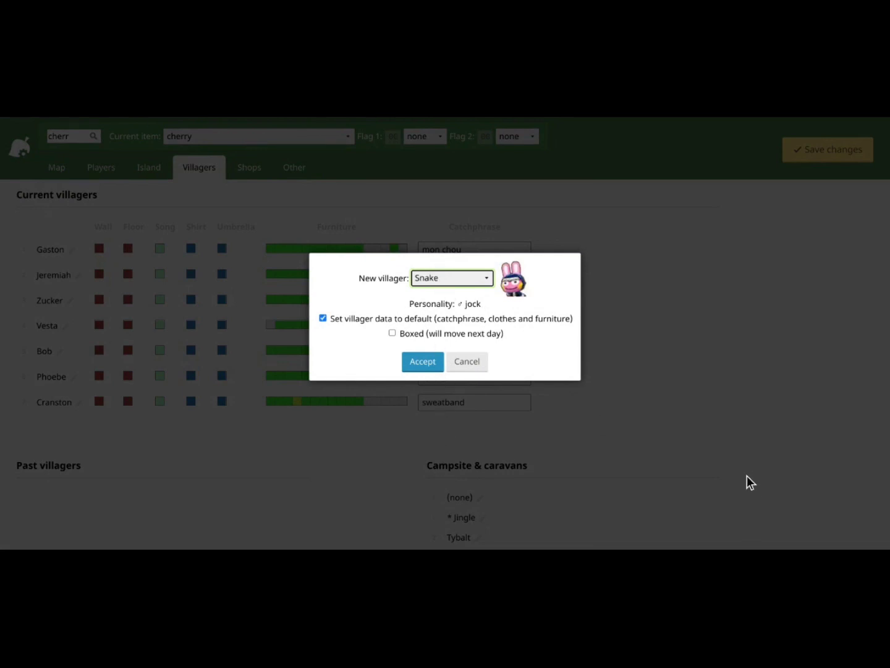
pyautogui.write('kiki')
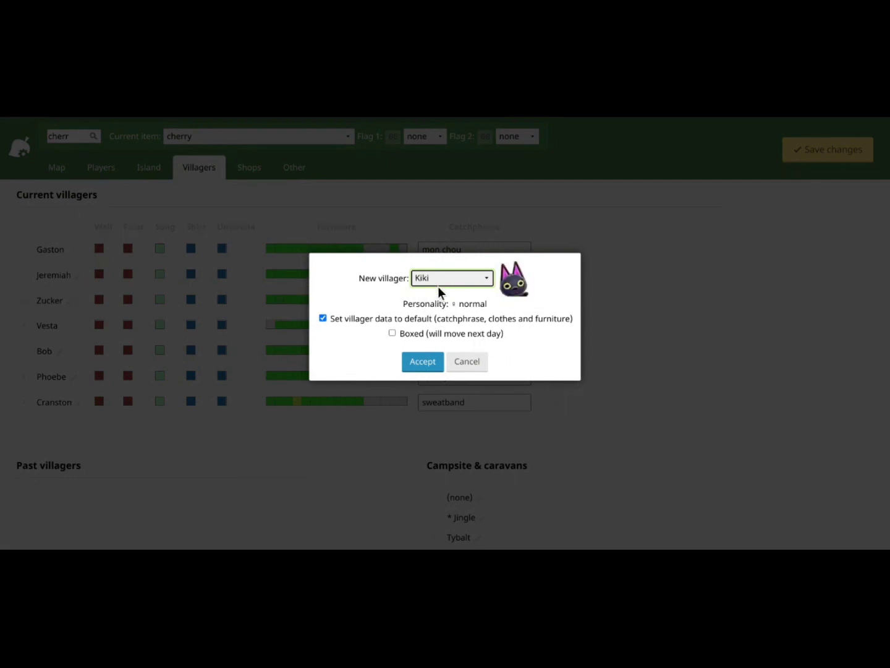
pyautogui.write('tangy')
pyautogui.click(431, 367)
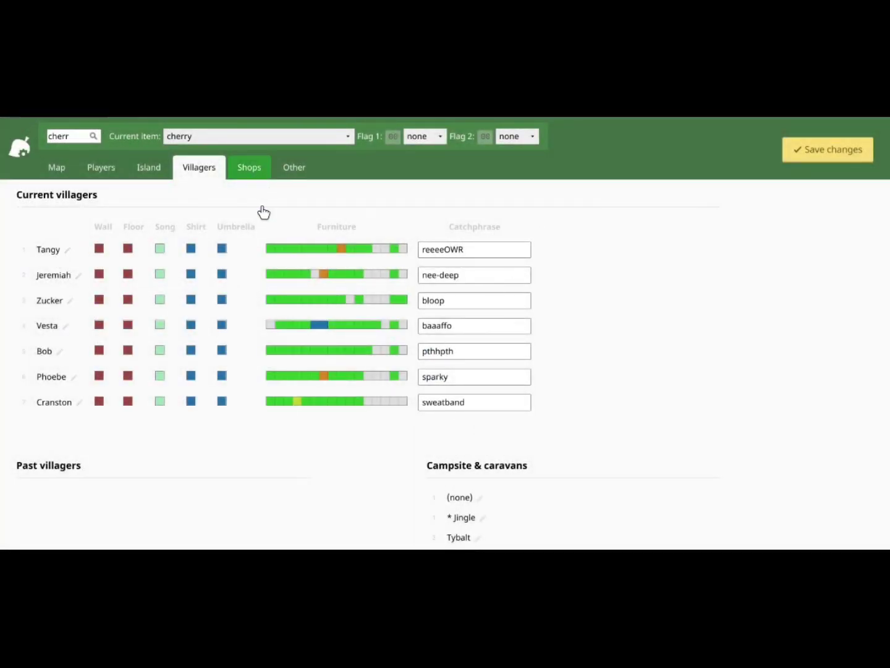
# - Examine the shops' stock and the weekly turnip prices, and open the town info settings
pyautogui.click(251, 173)
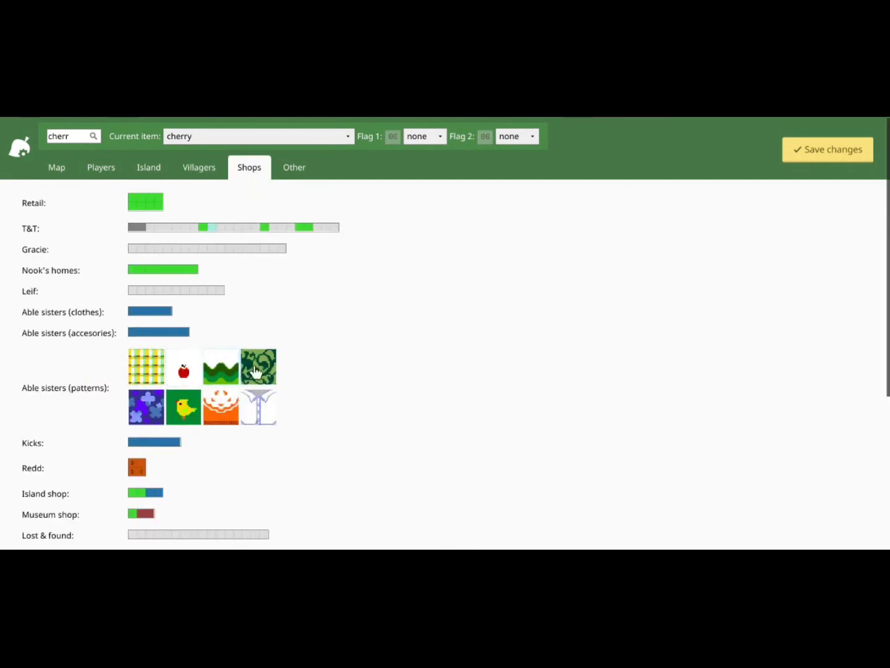
pyautogui.scroll(-2, 317, 312)
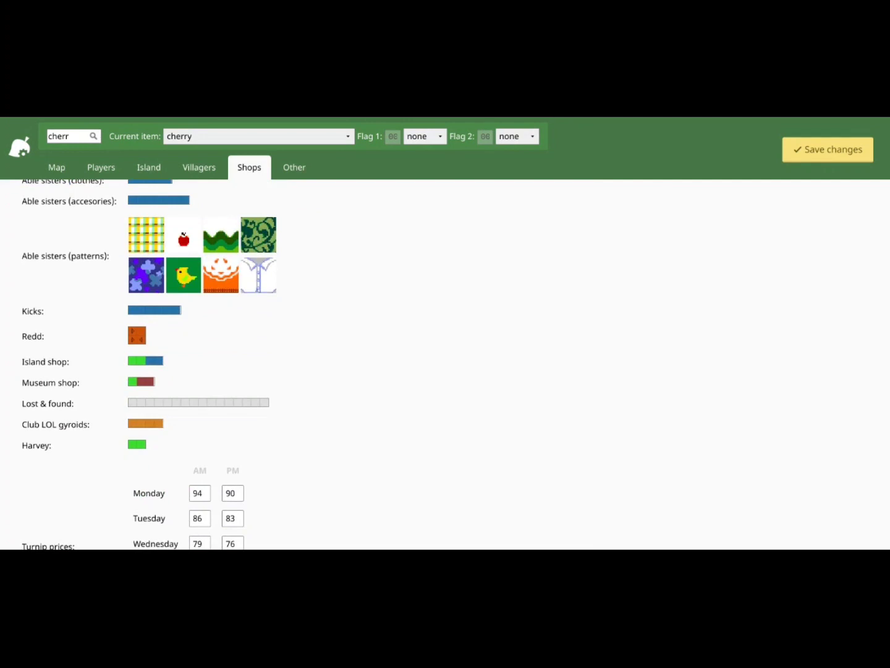
pyautogui.scroll(-2, 445, 364)
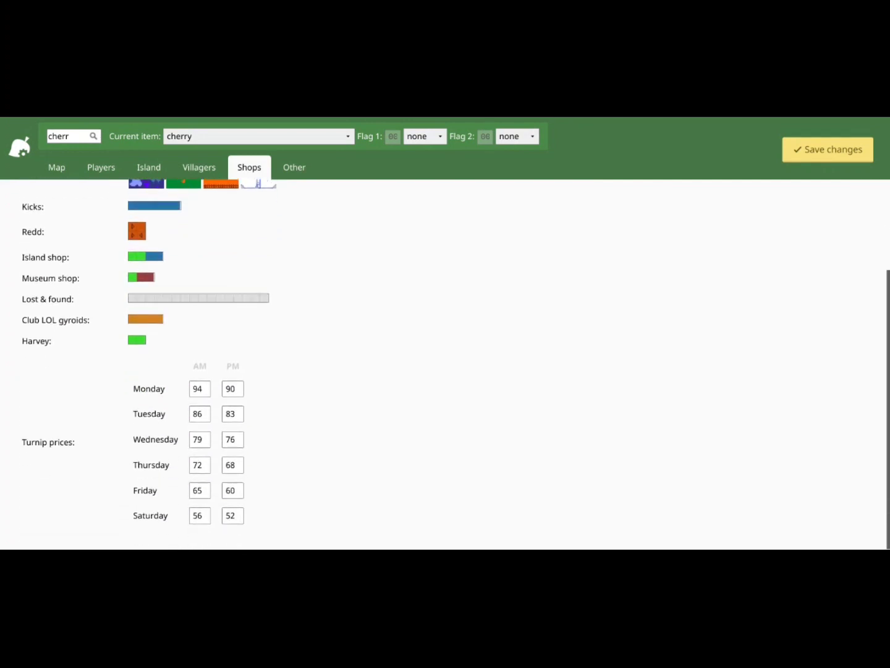
pyautogui.scroll(1, 445, 364)
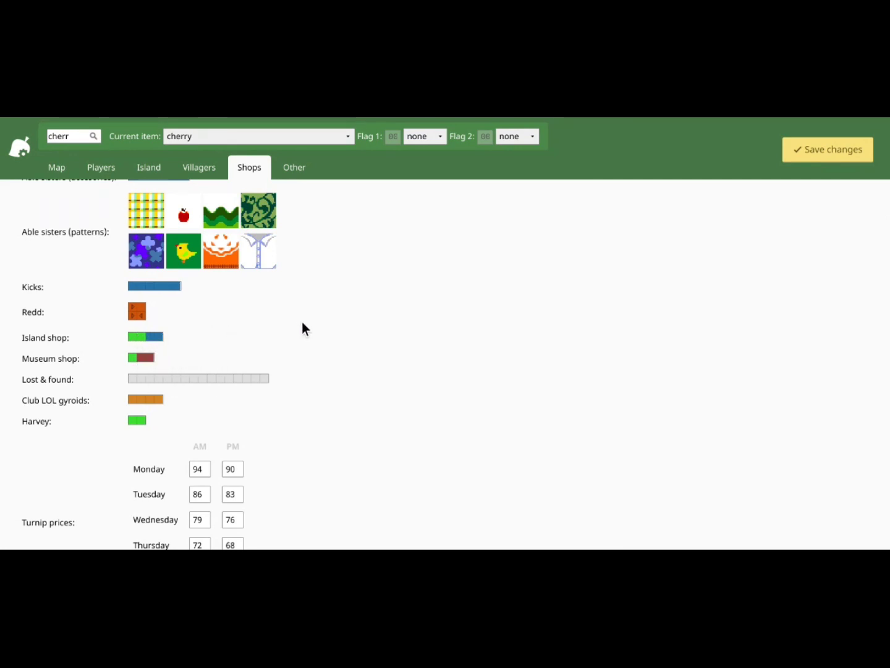
pyautogui.scroll(3, 302, 322)
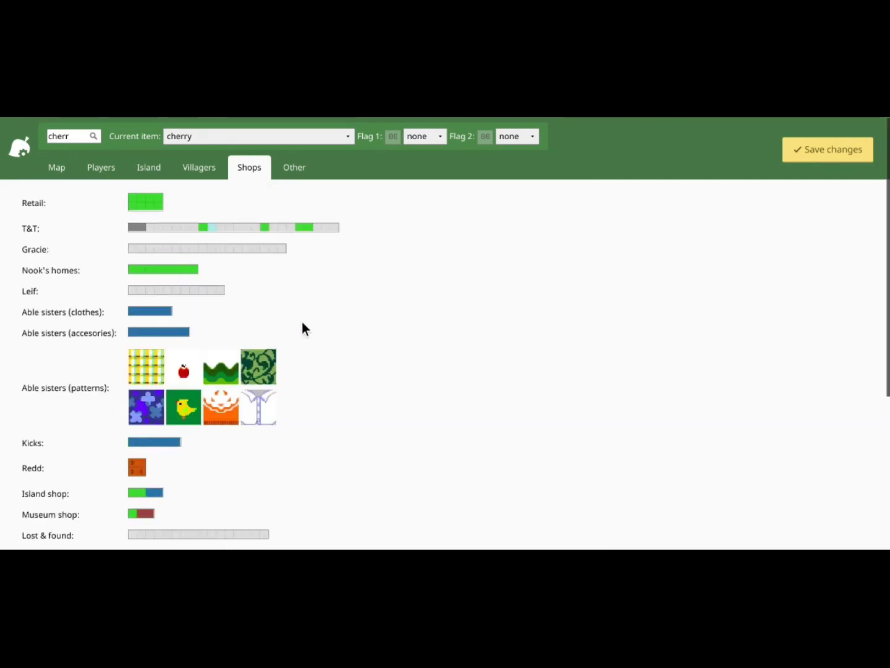
pyautogui.click(298, 173)
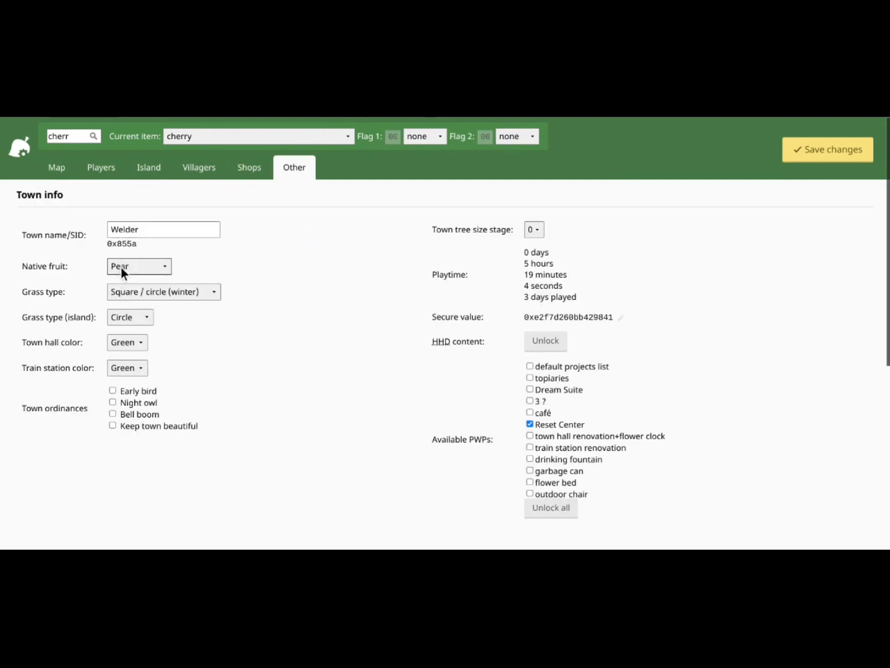